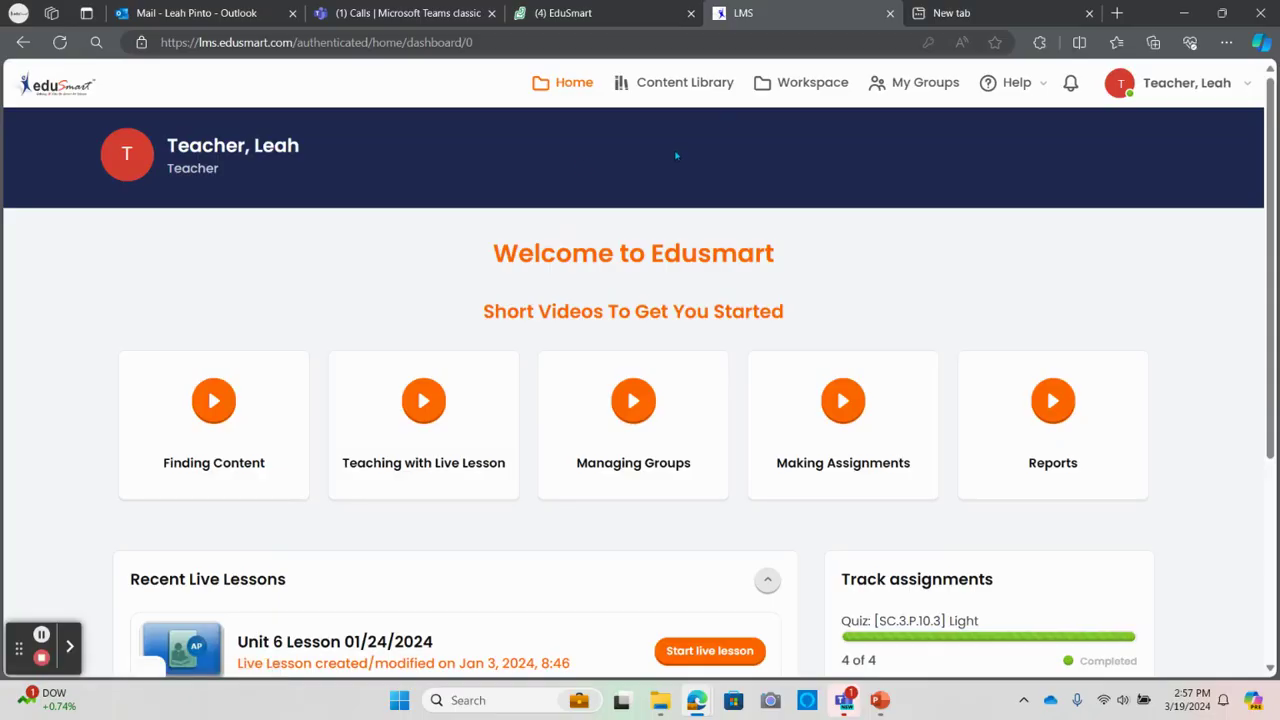
In the Grade 5 FL Science (SSA Review) content library, open Life Science, Big Idea 14, and The Human Body System unit.
{"action": "left_click", "coordinate": [706, 83]}
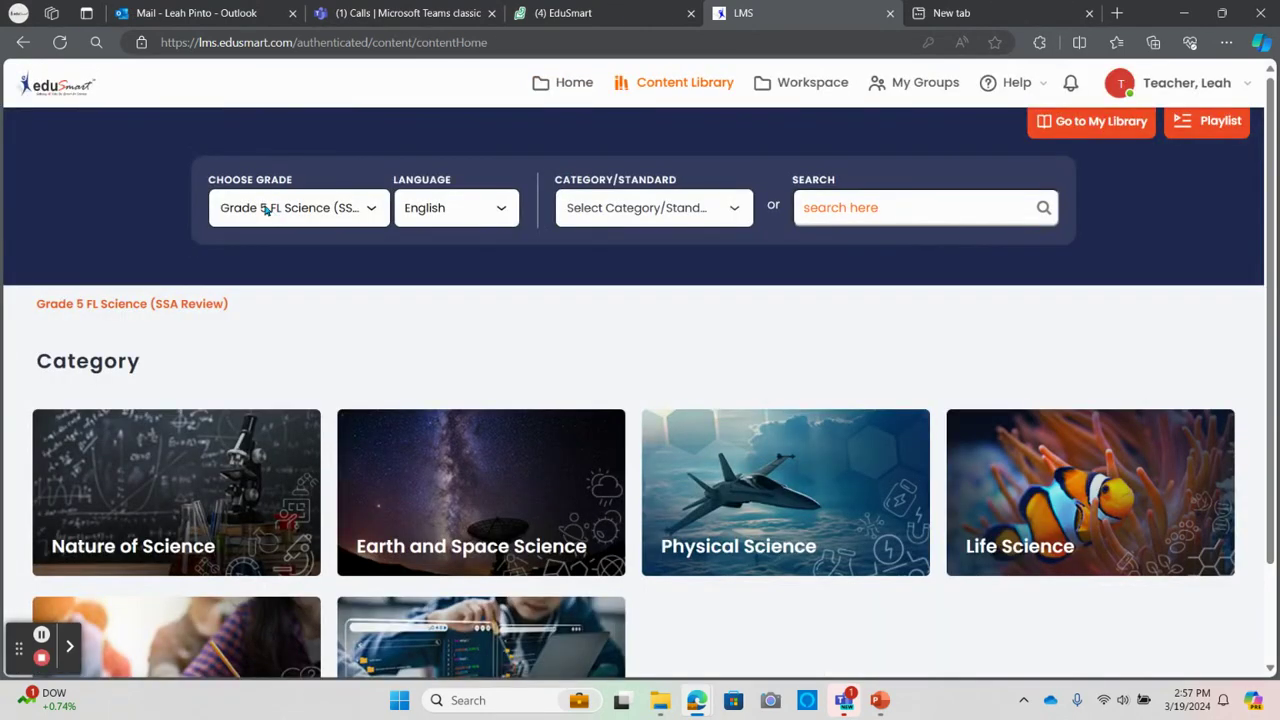
{"action": "left_click", "coordinate": [262, 214]}
{"action": "left_click", "coordinate": [404, 214]}
{"action": "scroll", "coordinate": [496, 535], "scroll_direction": "down", "scroll_amount": 1}
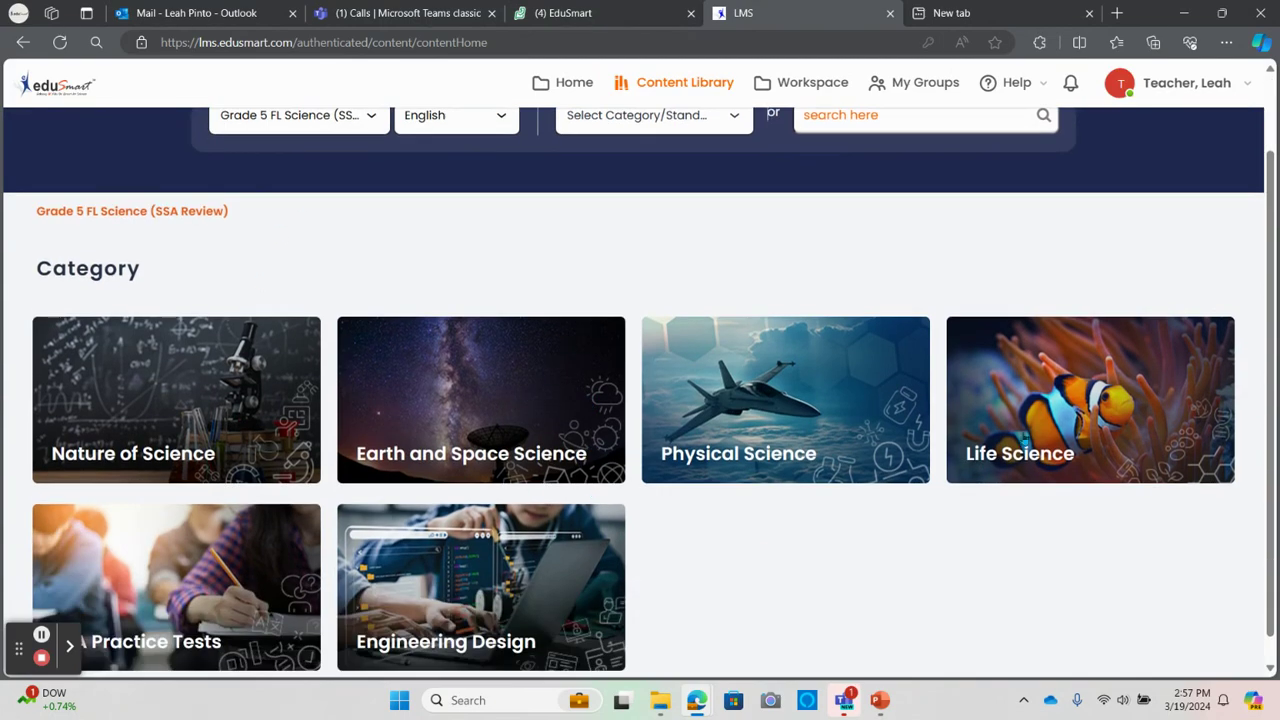
{"action": "left_click", "coordinate": [1024, 438]}
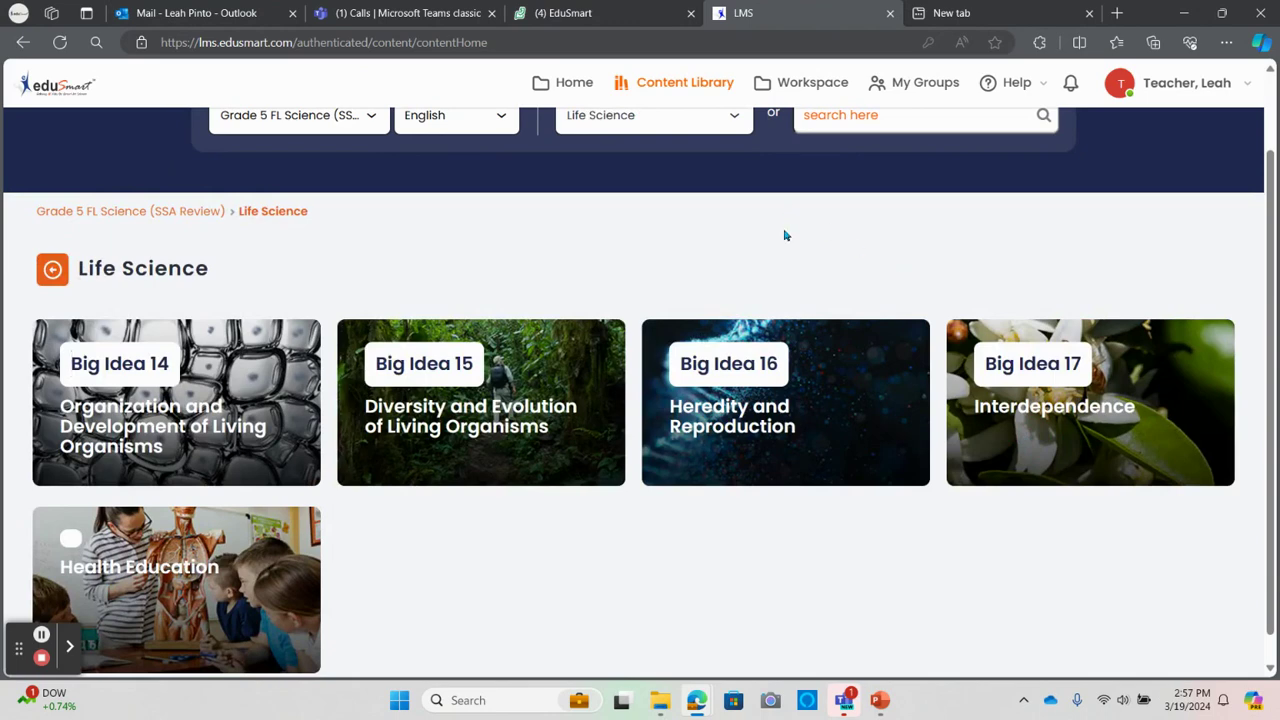
{"action": "left_click", "coordinate": [222, 420]}
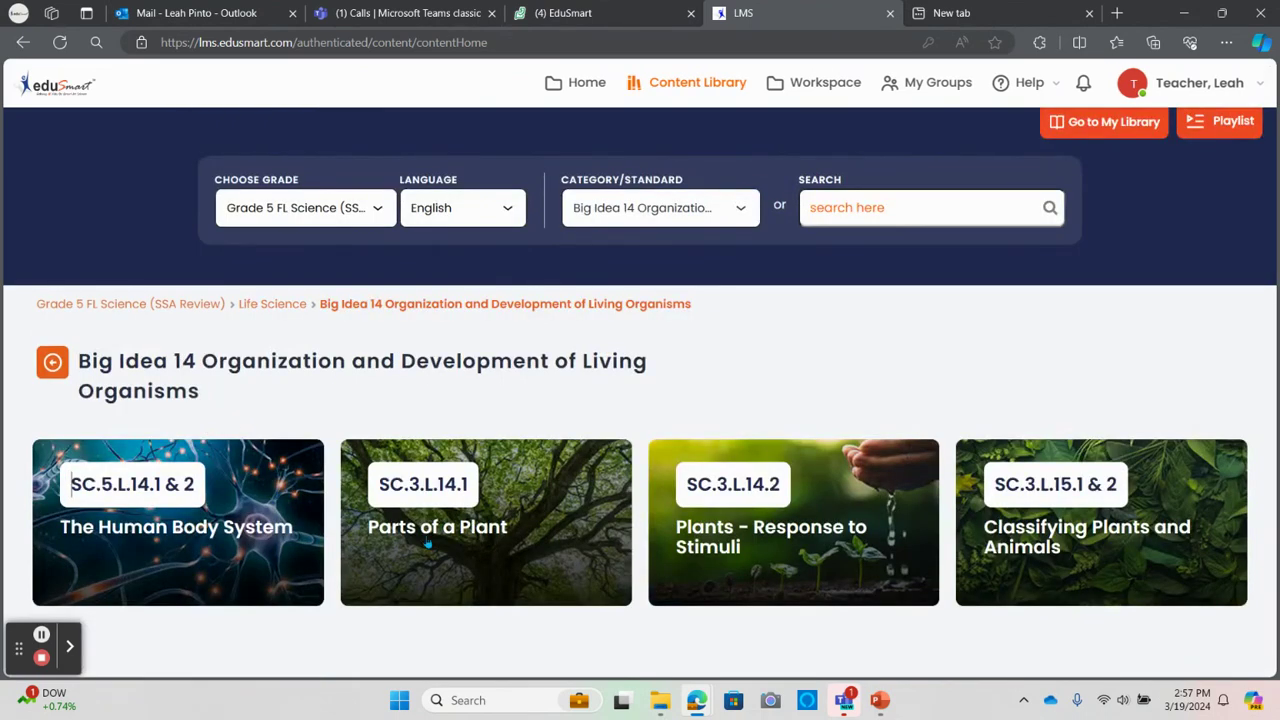
{"action": "left_click", "coordinate": [279, 532]}
Preview Question 1 of the SC.5.L.14.2 Edusmart quiz with its answer choices shown, and return to The Human Body System unit.
{"action": "scroll", "coordinate": [726, 546], "scroll_direction": "down", "scroll_amount": 2}
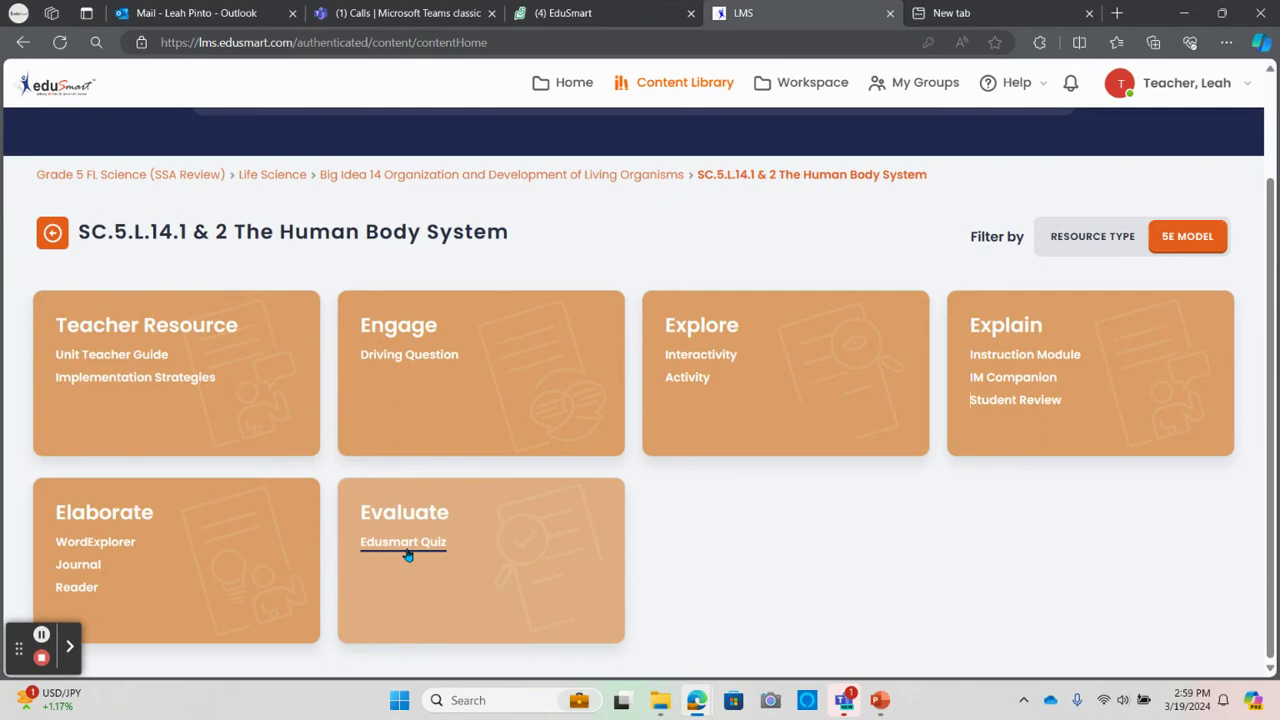
{"action": "left_click", "coordinate": [405, 543]}
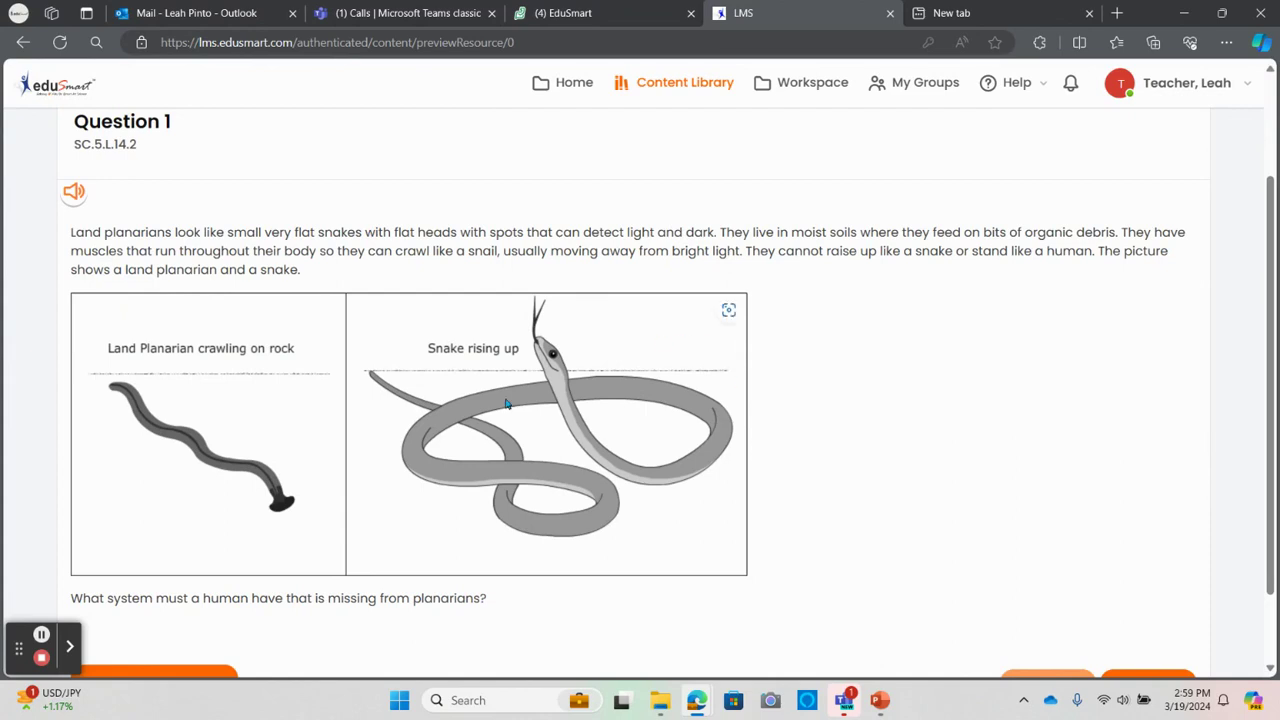
{"action": "scroll", "coordinate": [465, 519], "scroll_direction": "down", "scroll_amount": 1}
{"action": "left_click", "coordinate": [210, 590]}
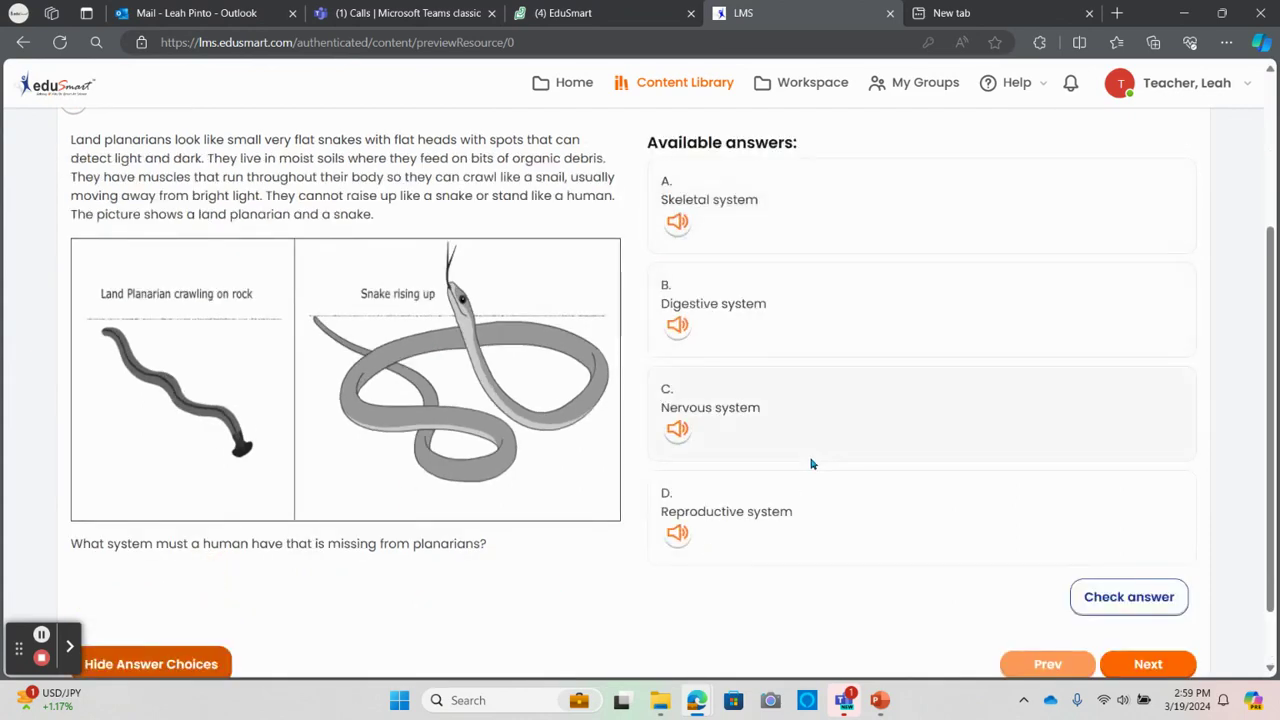
{"action": "key", "text": "alt+Left"}
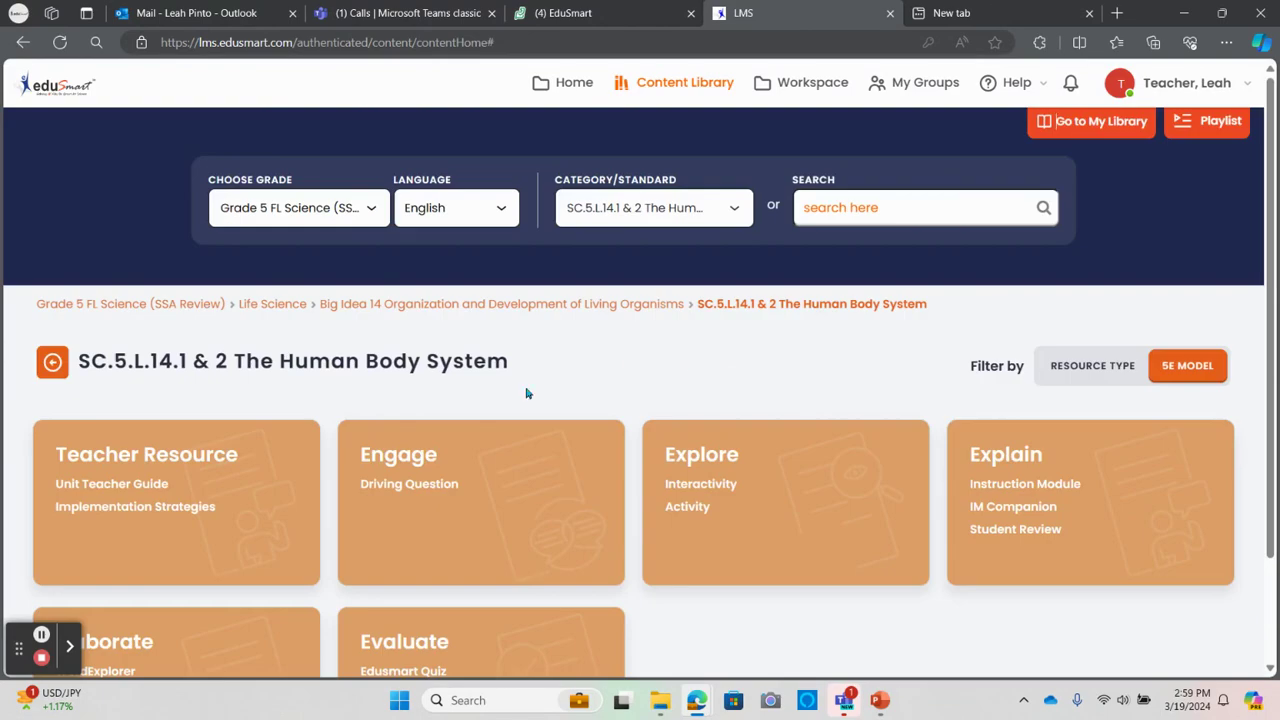
Add the Respiratory and Circulatory Systems and the Digestive and Excretory Systems instruction modules to the playlist.
{"action": "left_click", "coordinate": [1040, 487]}
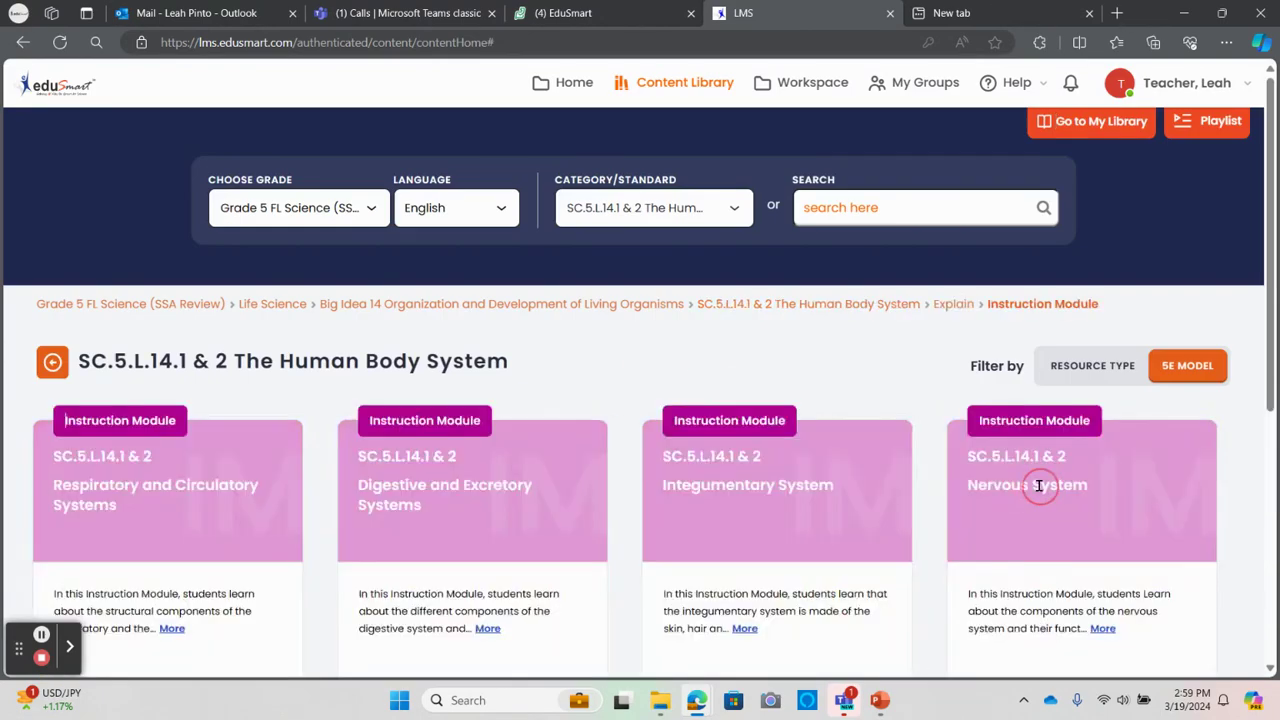
{"action": "scroll", "coordinate": [158, 513], "scroll_direction": "down", "scroll_amount": 1}
{"action": "scroll", "coordinate": [158, 513], "scroll_direction": "down", "scroll_amount": 3}
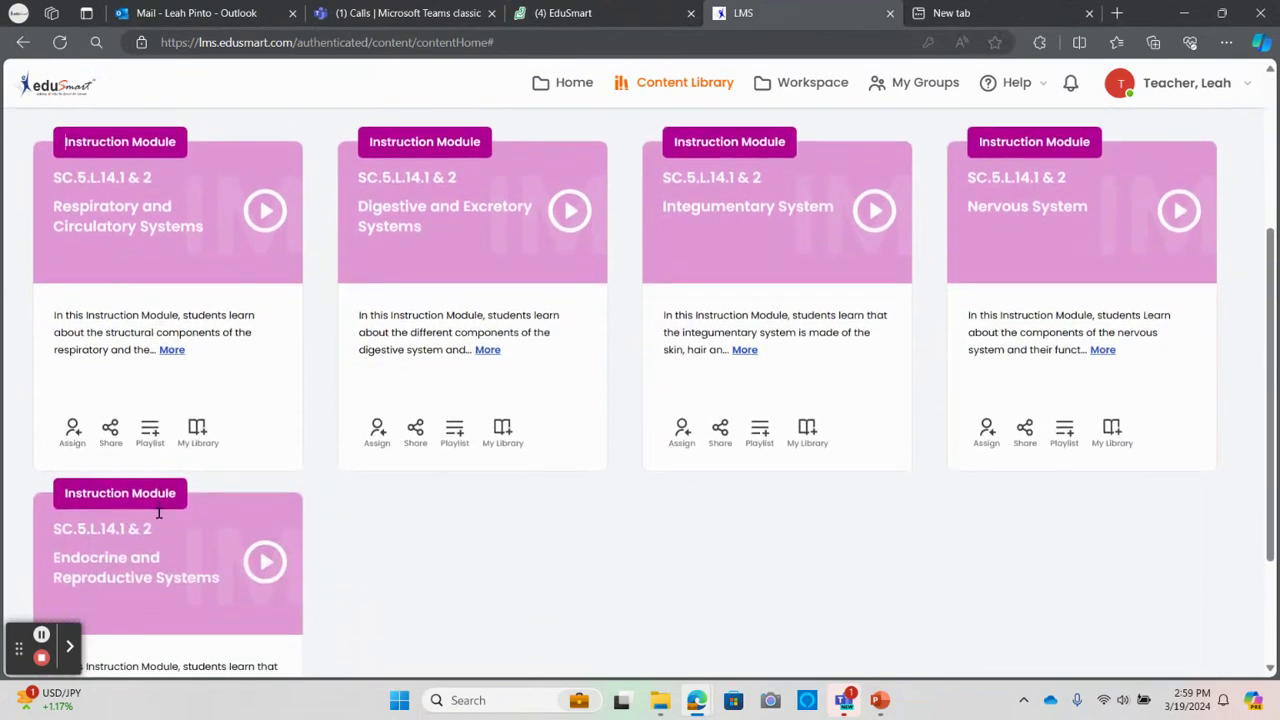
{"action": "left_click", "coordinate": [150, 431]}
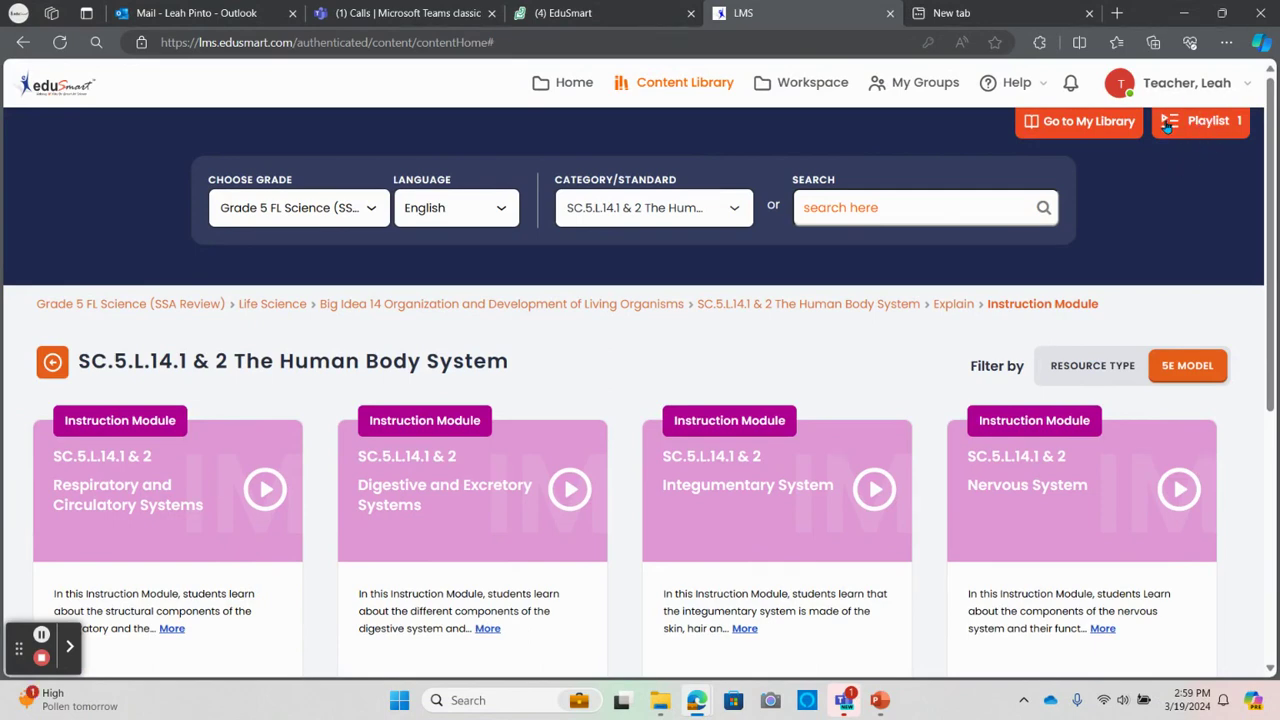
{"action": "scroll", "coordinate": [445, 445], "scroll_direction": "down", "scroll_amount": 4}
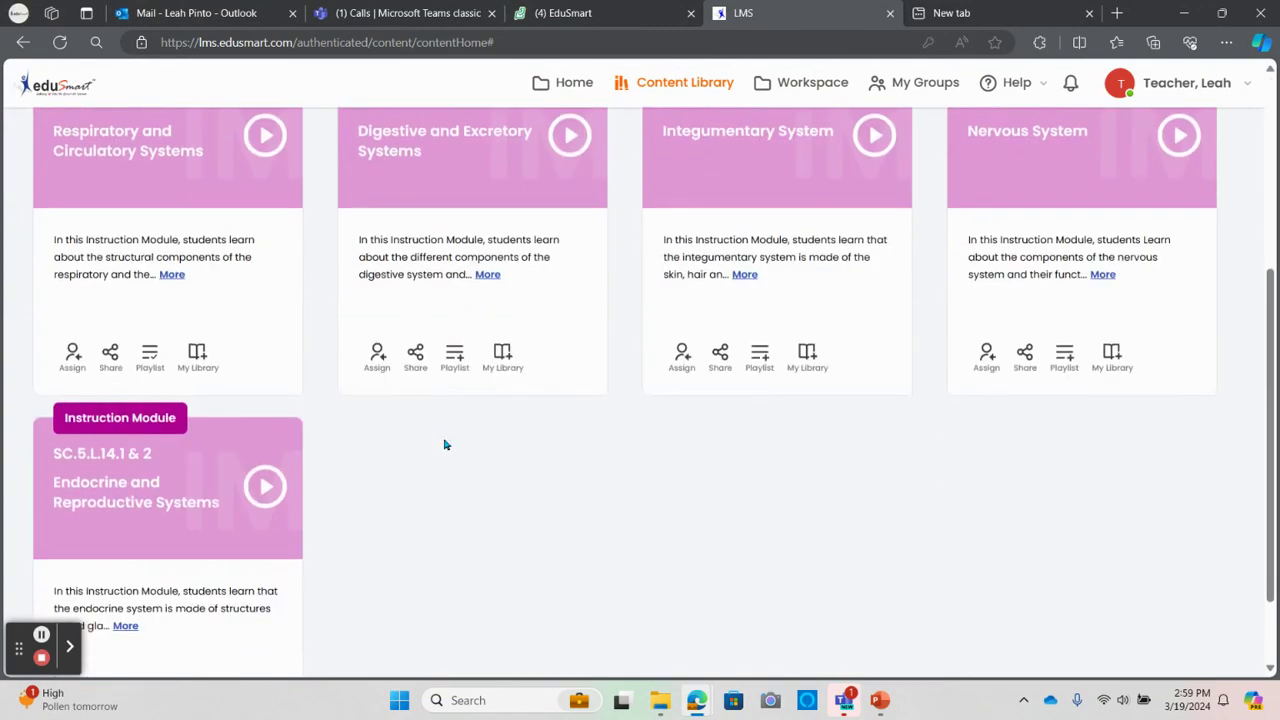
{"action": "left_click", "coordinate": [445, 342]}
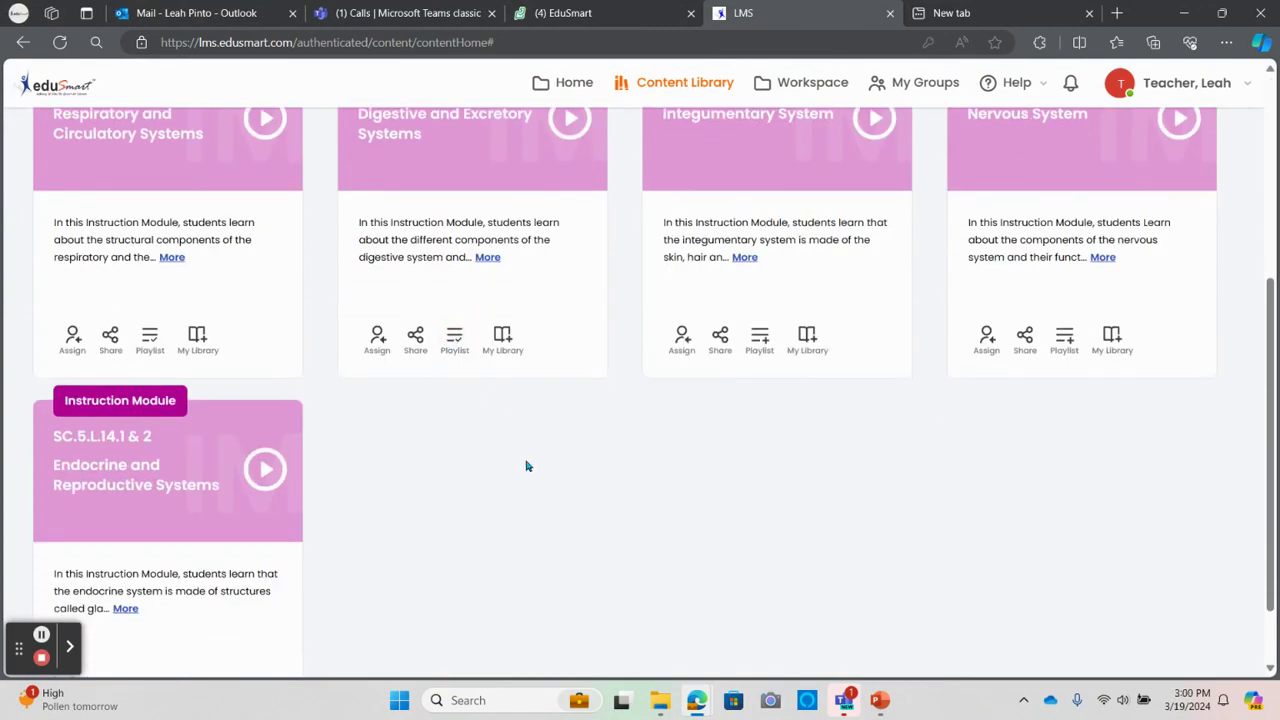
Return to The Human Body System unit and add its SC.5.L.14.2 Comparing Organs and Structures quiz to the playlist.
{"action": "scroll", "coordinate": [534, 479], "scroll_direction": "up", "scroll_amount": 5}
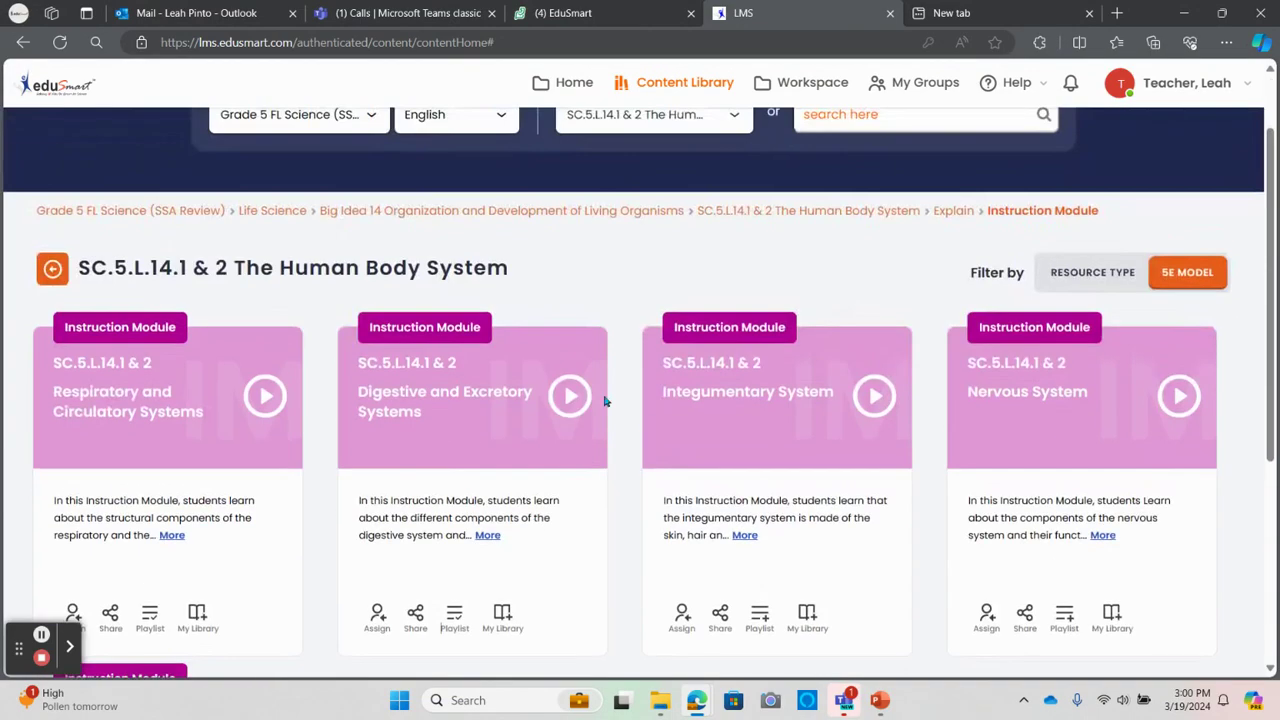
{"action": "left_click", "coordinate": [487, 210]}
{"action": "left_click", "coordinate": [268, 527]}
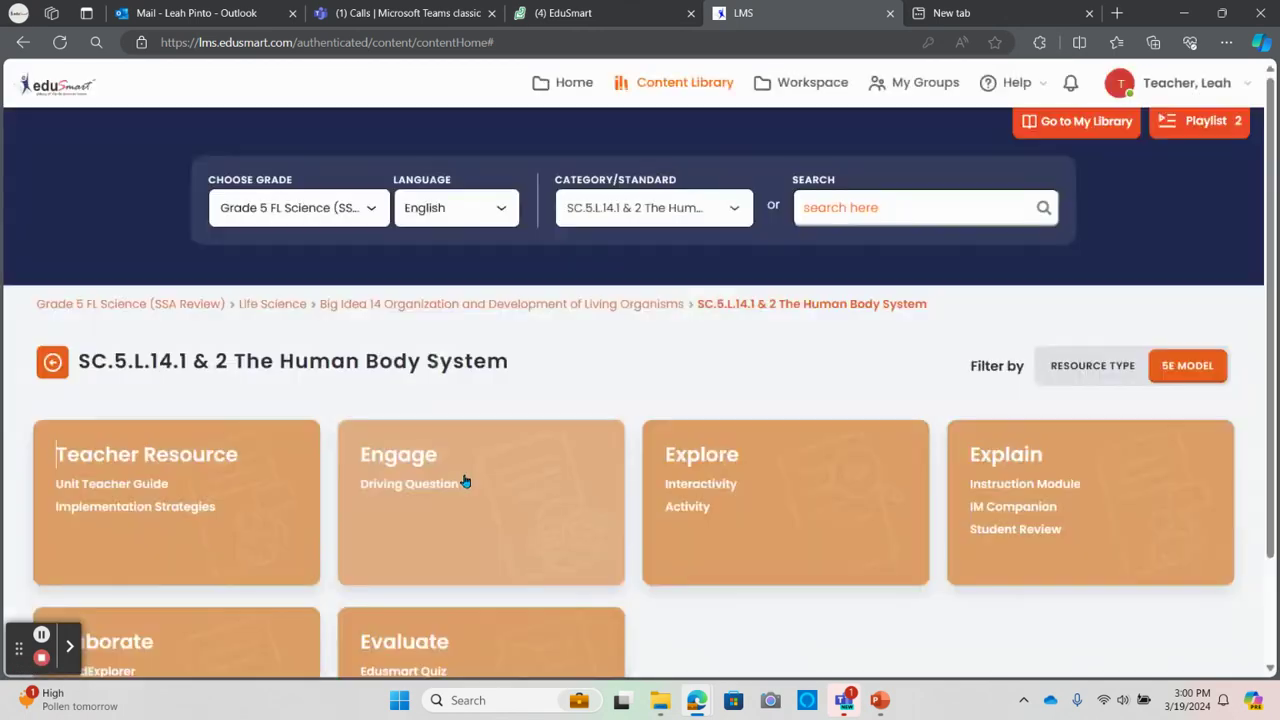
{"action": "scroll", "coordinate": [390, 540], "scroll_direction": "down", "scroll_amount": 1}
{"action": "left_click", "coordinate": [389, 539]}
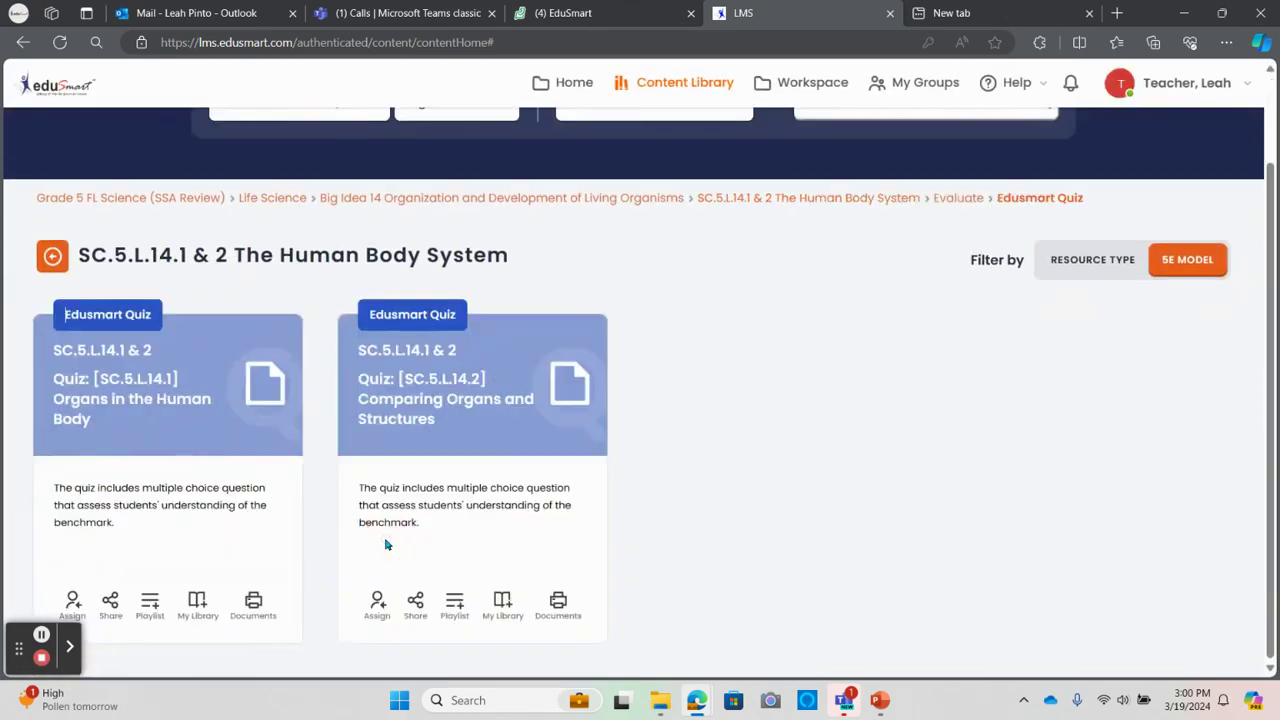
{"action": "left_click", "coordinate": [454, 603]}
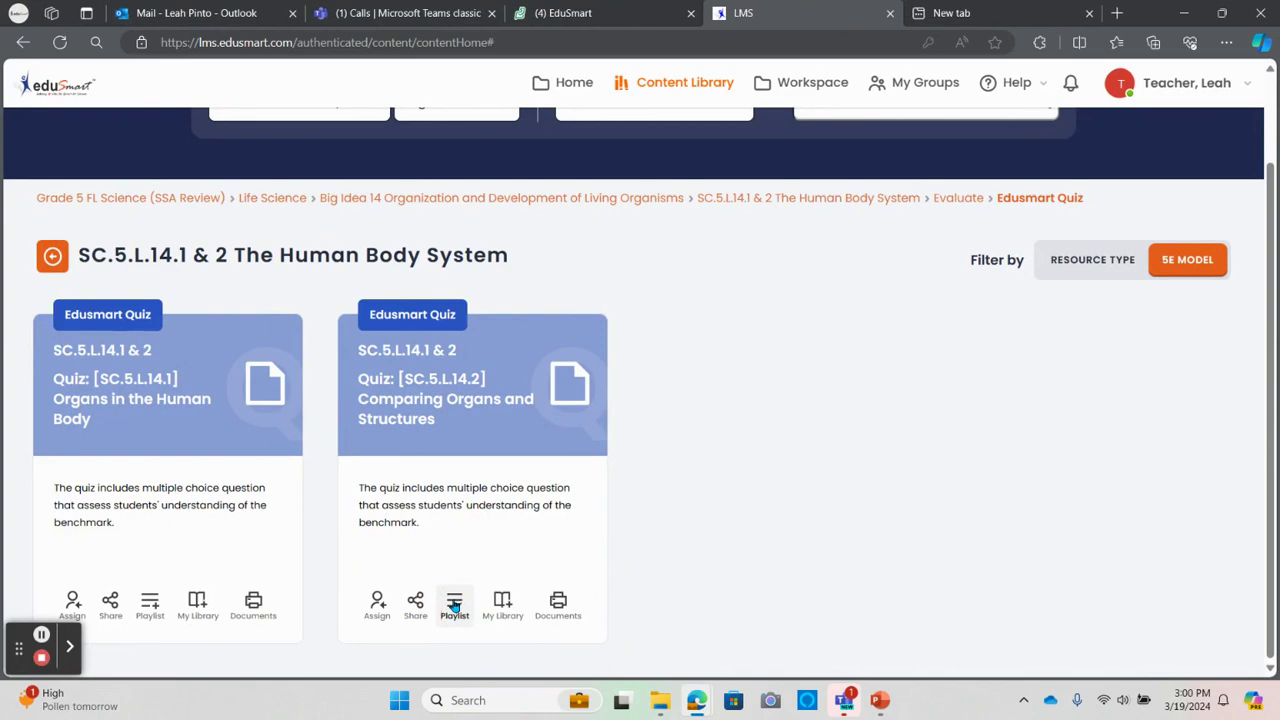
{"action": "scroll", "coordinate": [600, 500], "scroll_direction": "up", "scroll_amount": 1}
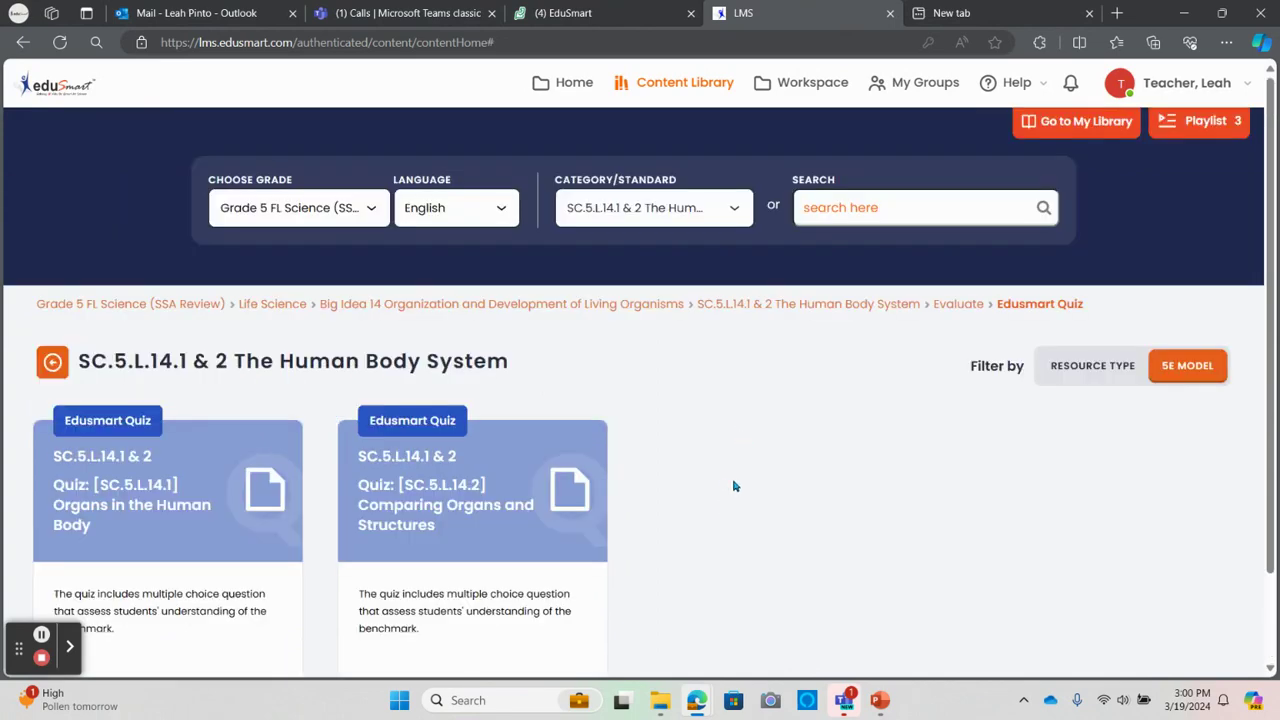
Create a live lesson from the playlist with subunit Big Idea 14 and level 3 SC.5.L.14.1 & 2 The Human Body System.
{"action": "left_click", "coordinate": [1214, 128]}
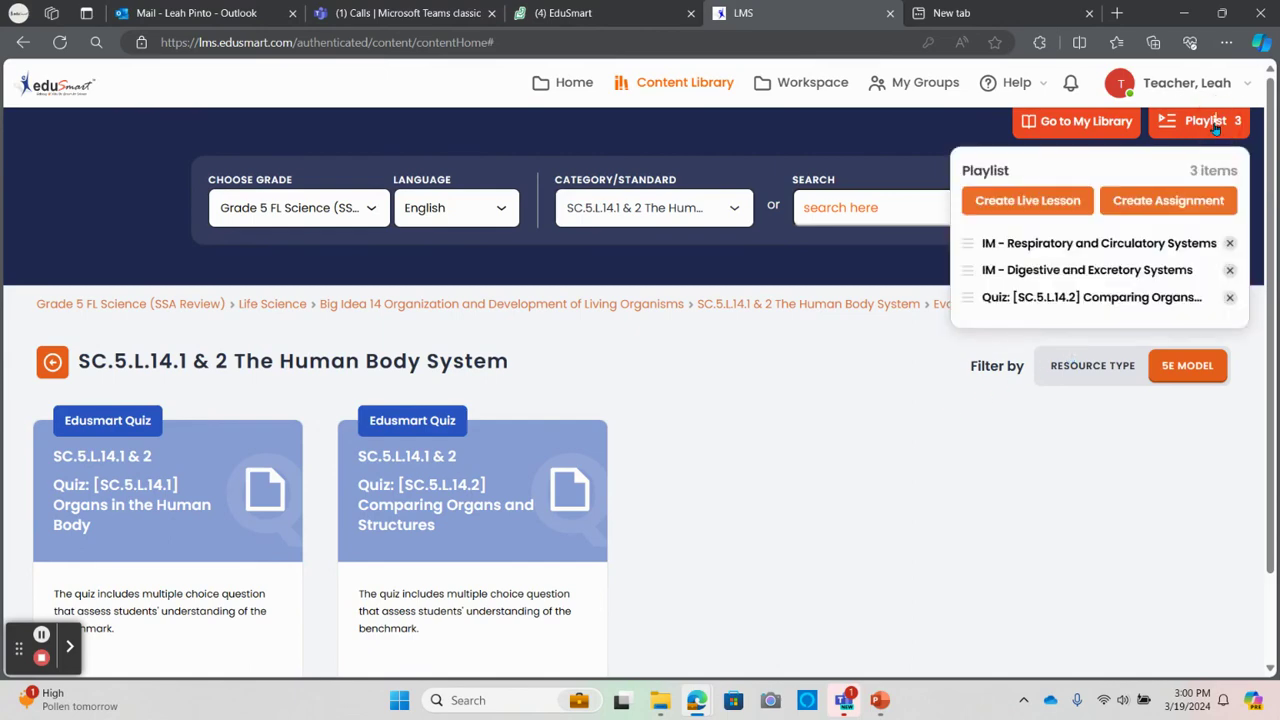
{"action": "left_click", "coordinate": [1034, 202]}
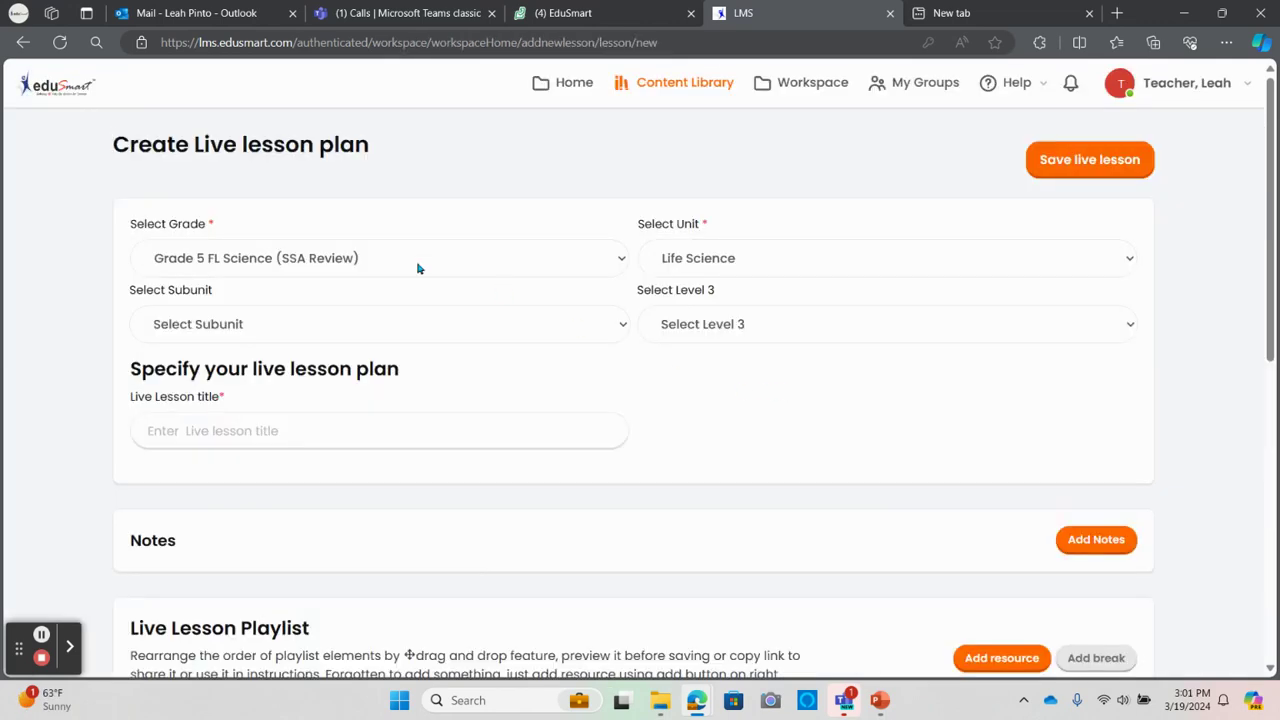
{"action": "left_click", "coordinate": [409, 318]}
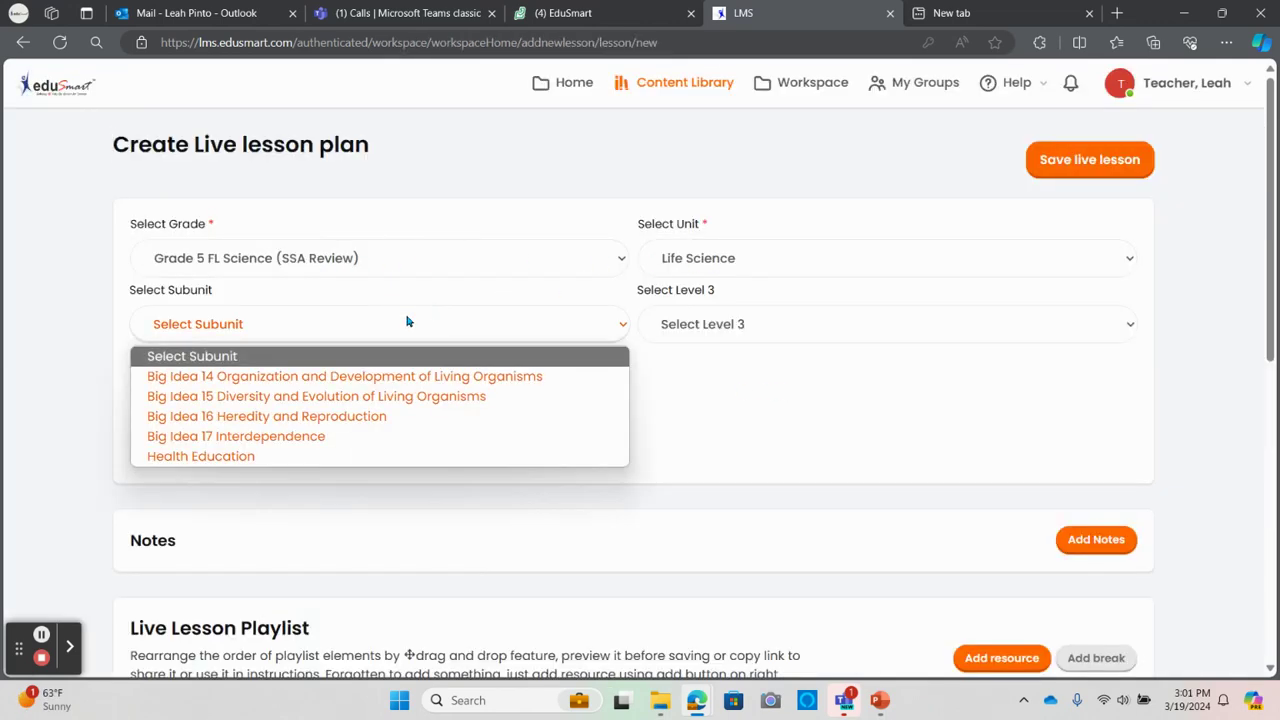
{"action": "left_click", "coordinate": [371, 368]}
{"action": "left_click", "coordinate": [737, 326]}
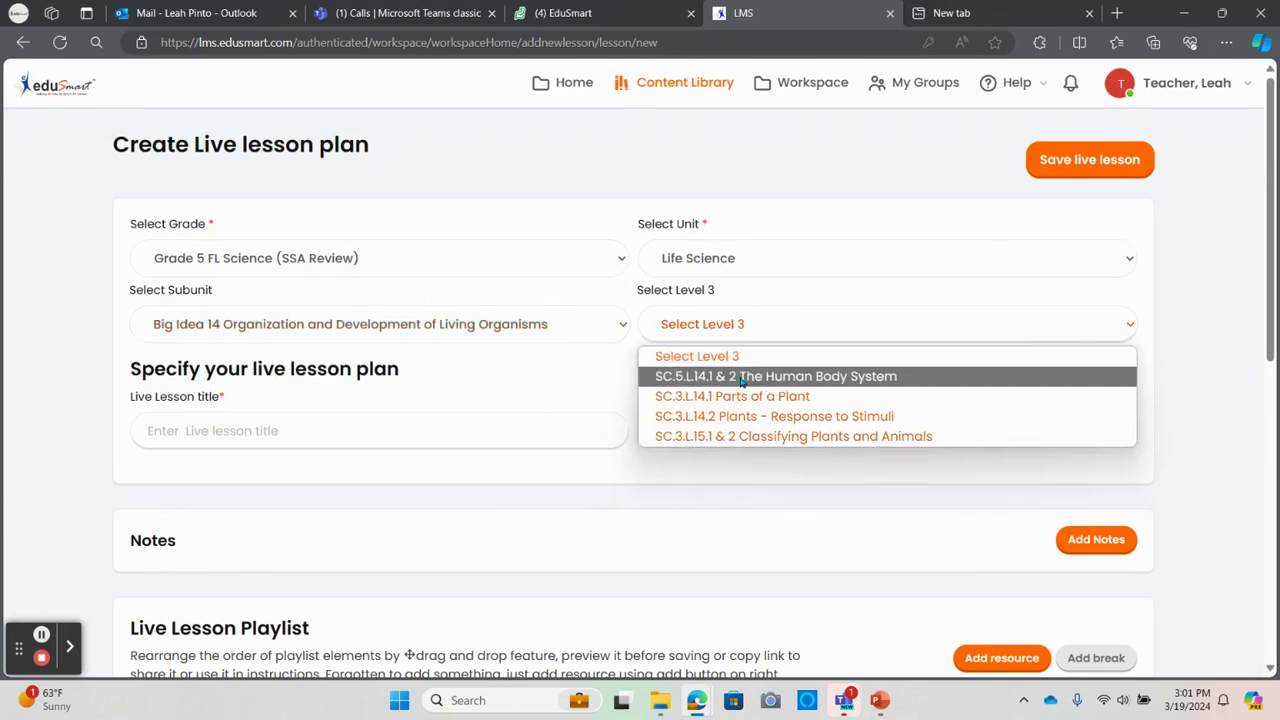
{"action": "left_click", "coordinate": [740, 376]}
Title the live lesson "Big Idea 14 04/01/2024".
{"action": "left_click", "coordinate": [420, 417]}
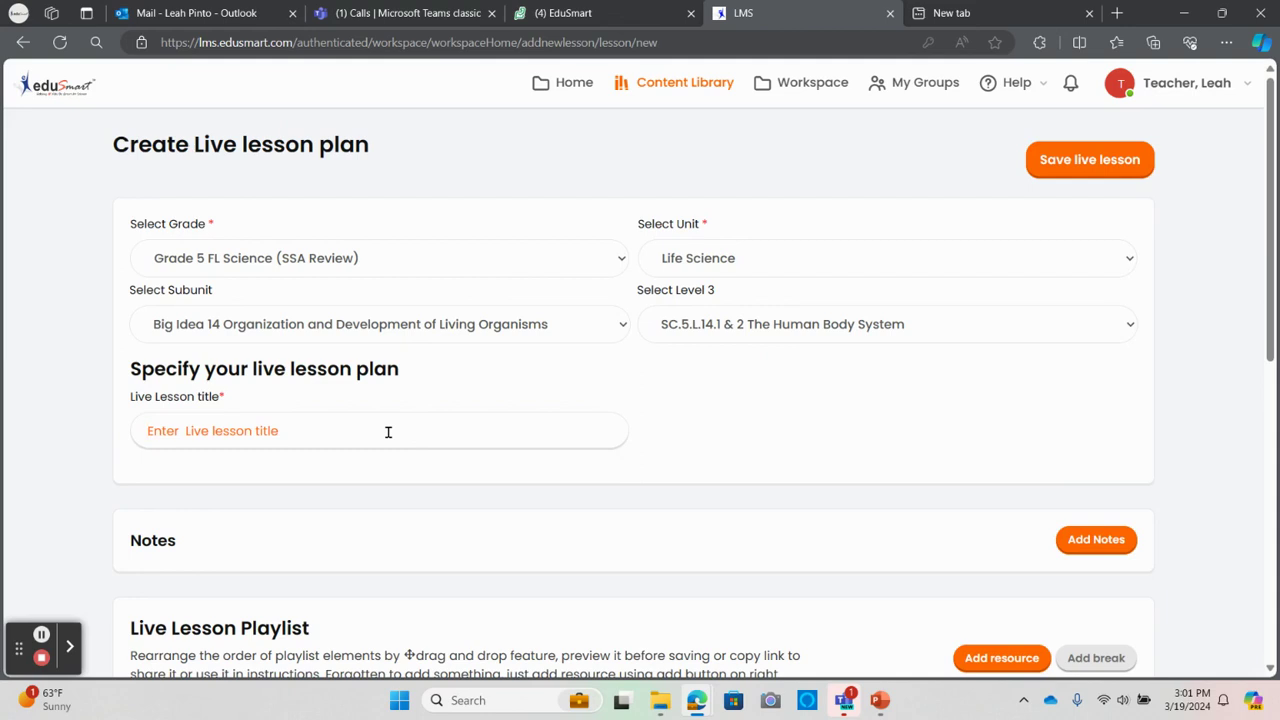
{"action": "type", "text": "Big Idea 14 "}
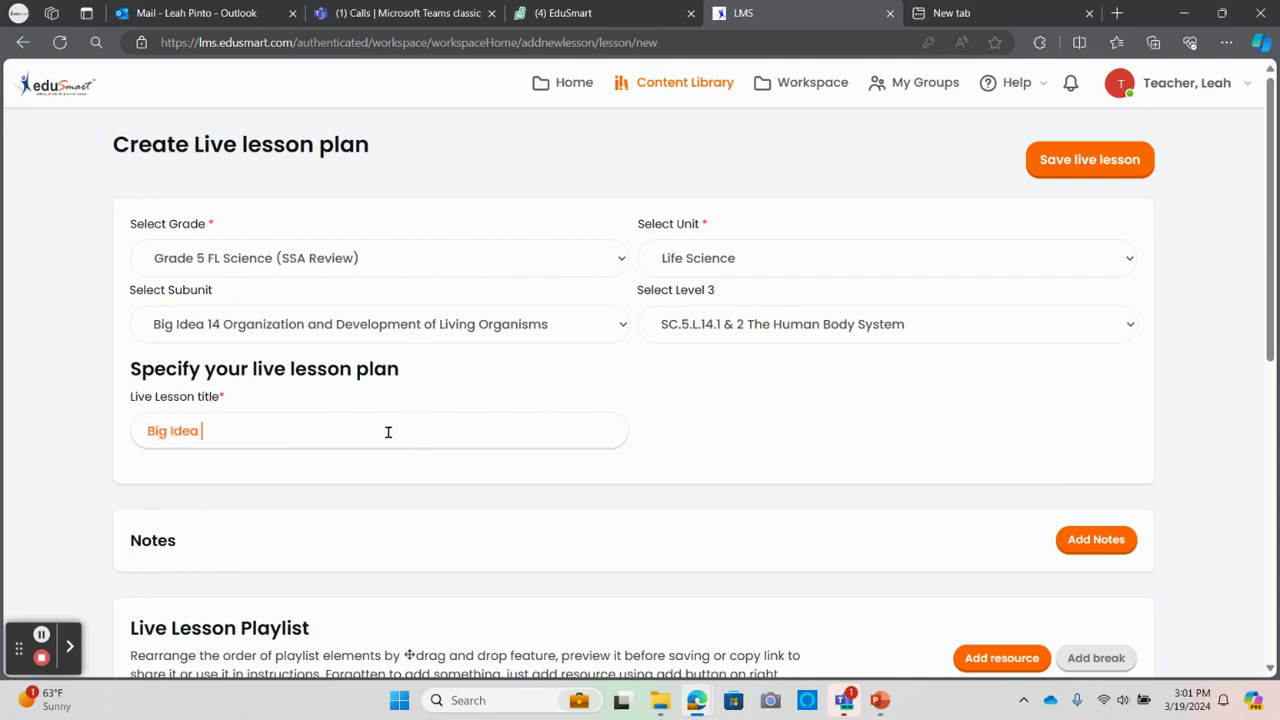
{"action": "type", "text": "04/01/2024"}
{"action": "left_click", "coordinate": [686, 531]}
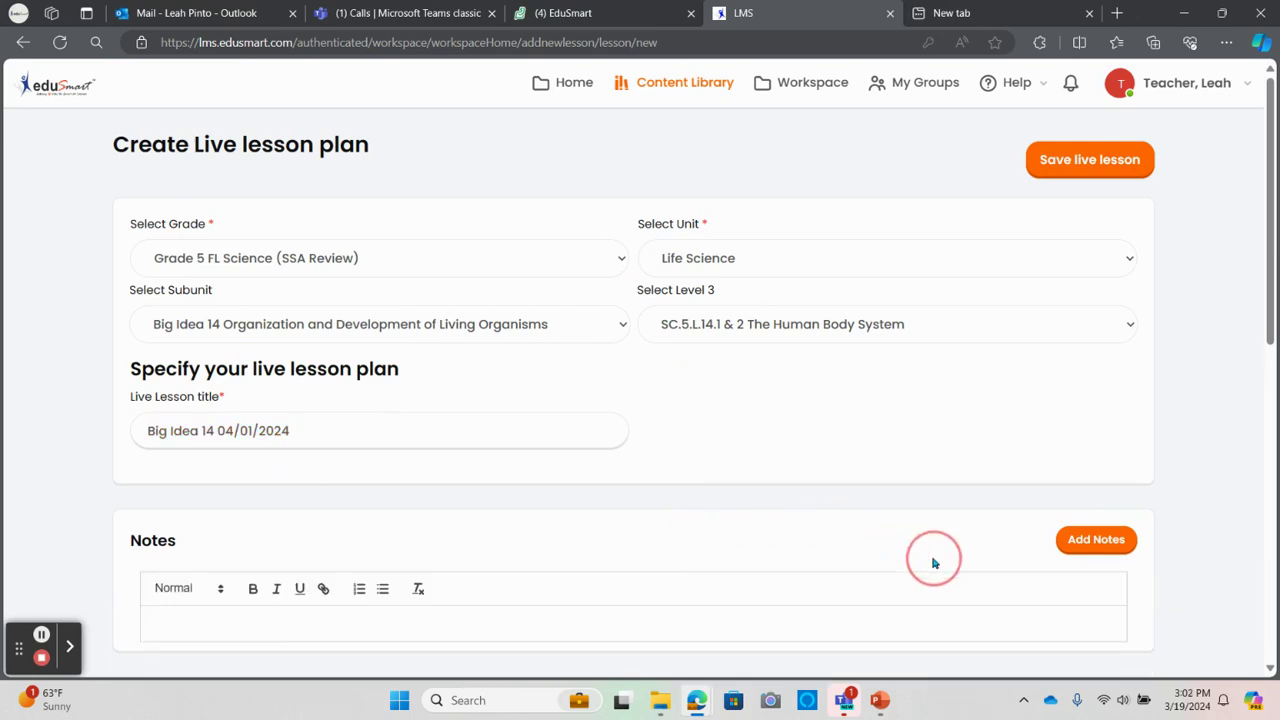
{"action": "scroll", "coordinate": [900, 562], "scroll_direction": "down", "scroll_amount": 2}
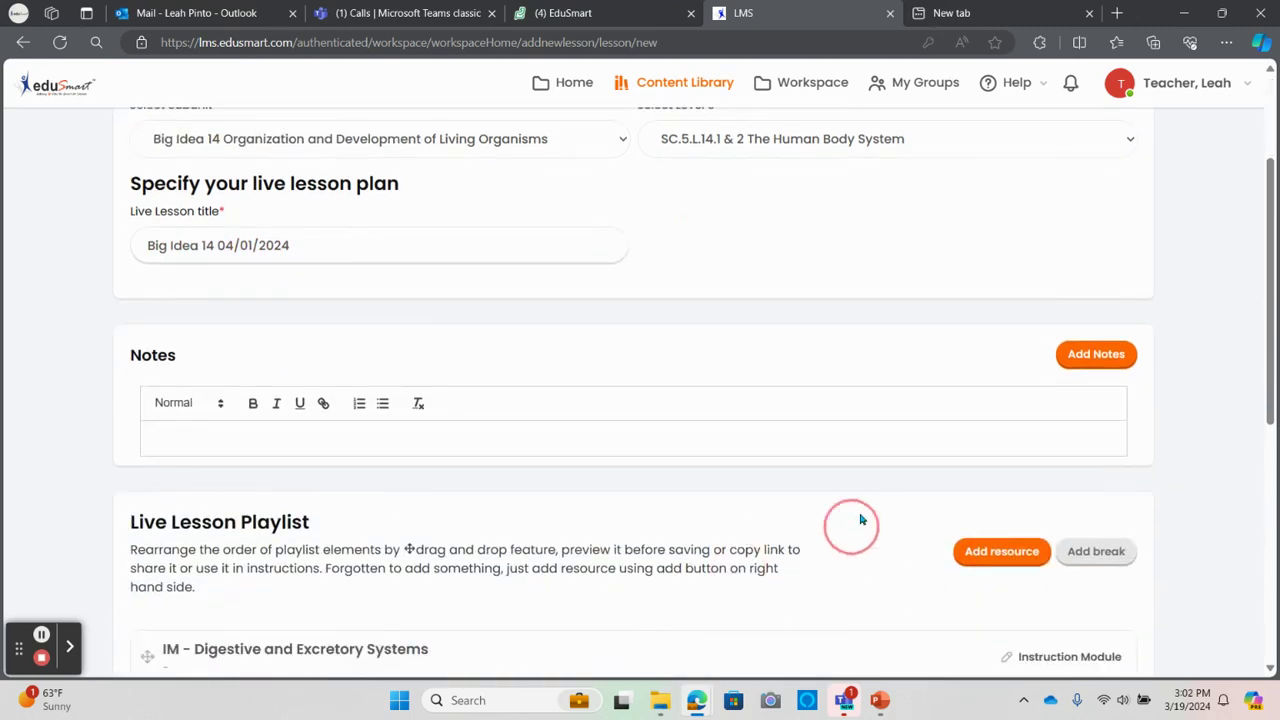
{"action": "left_click", "coordinate": [1098, 354]}
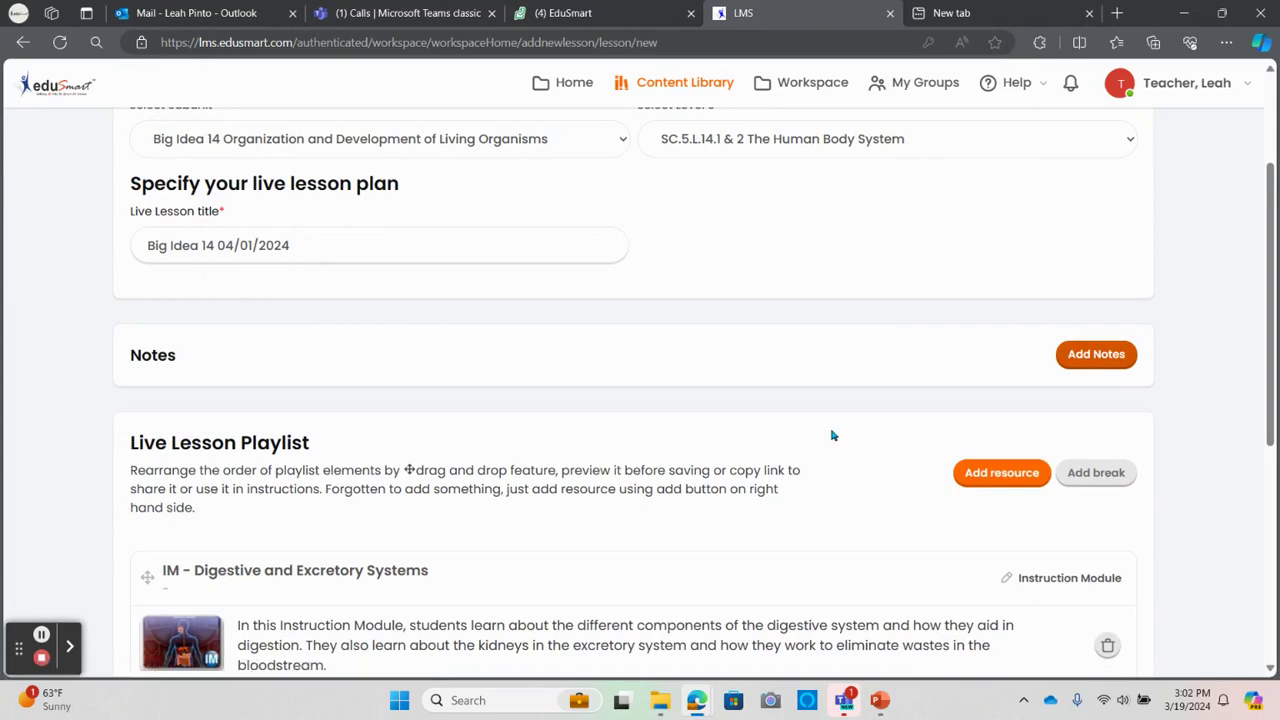
Reorder the lesson playlist so Digestive and Excretory Systems comes after Respiratory and Circulatory Systems, and check the full activity list.
{"action": "scroll", "coordinate": [700, 450], "scroll_direction": "down", "scroll_amount": 2}
{"action": "left_click_drag", "start_coordinate": [143, 392], "coordinate": [145, 541]}
{"action": "left_click", "coordinate": [994, 391]}
{"action": "scroll", "coordinate": [690, 417], "scroll_direction": "down", "scroll_amount": 3}
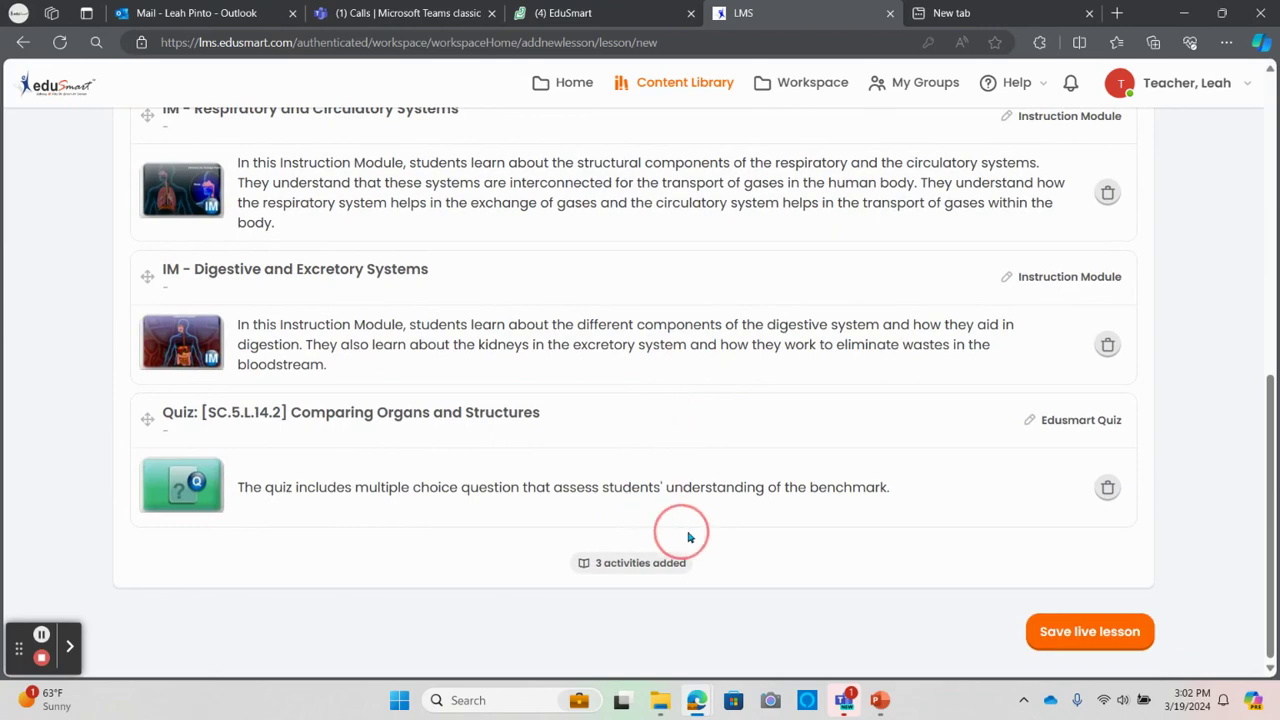
Save the live lesson.
{"action": "scroll", "coordinate": [697, 526], "scroll_direction": "up", "scroll_amount": 1}
{"action": "scroll", "coordinate": [695, 520], "scroll_direction": "up", "scroll_amount": 6}
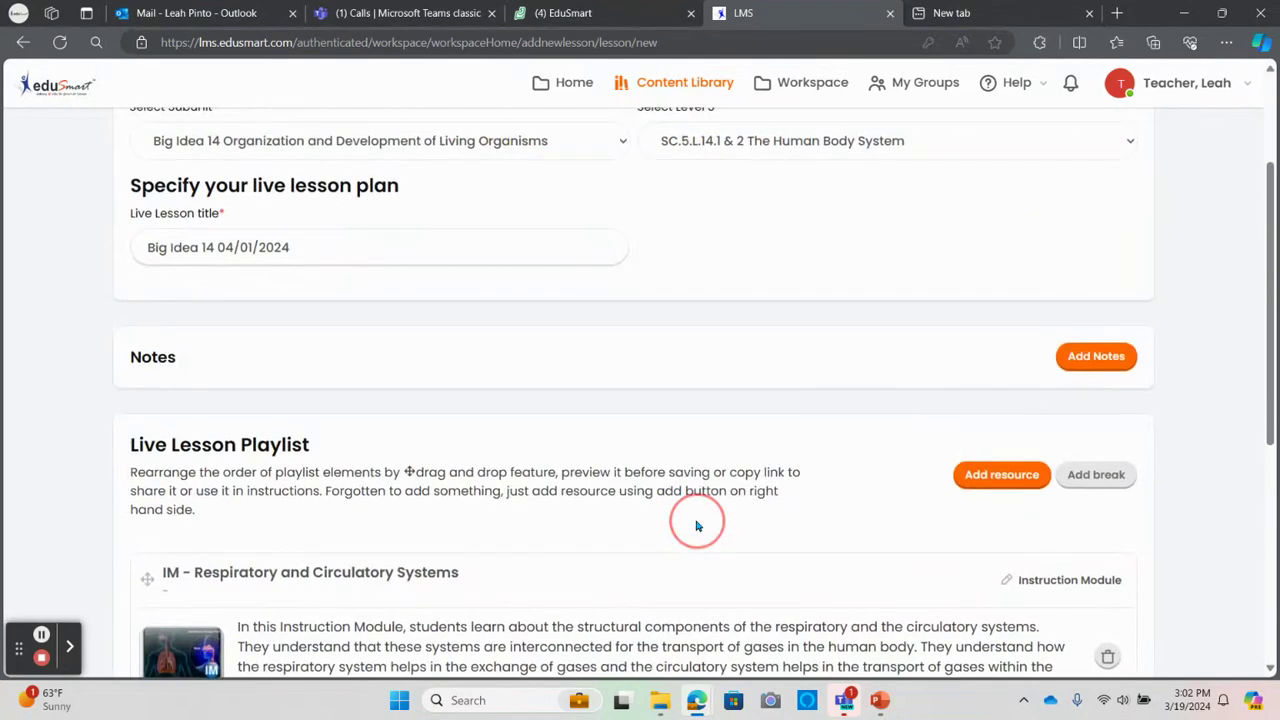
{"action": "left_click", "coordinate": [1110, 166]}
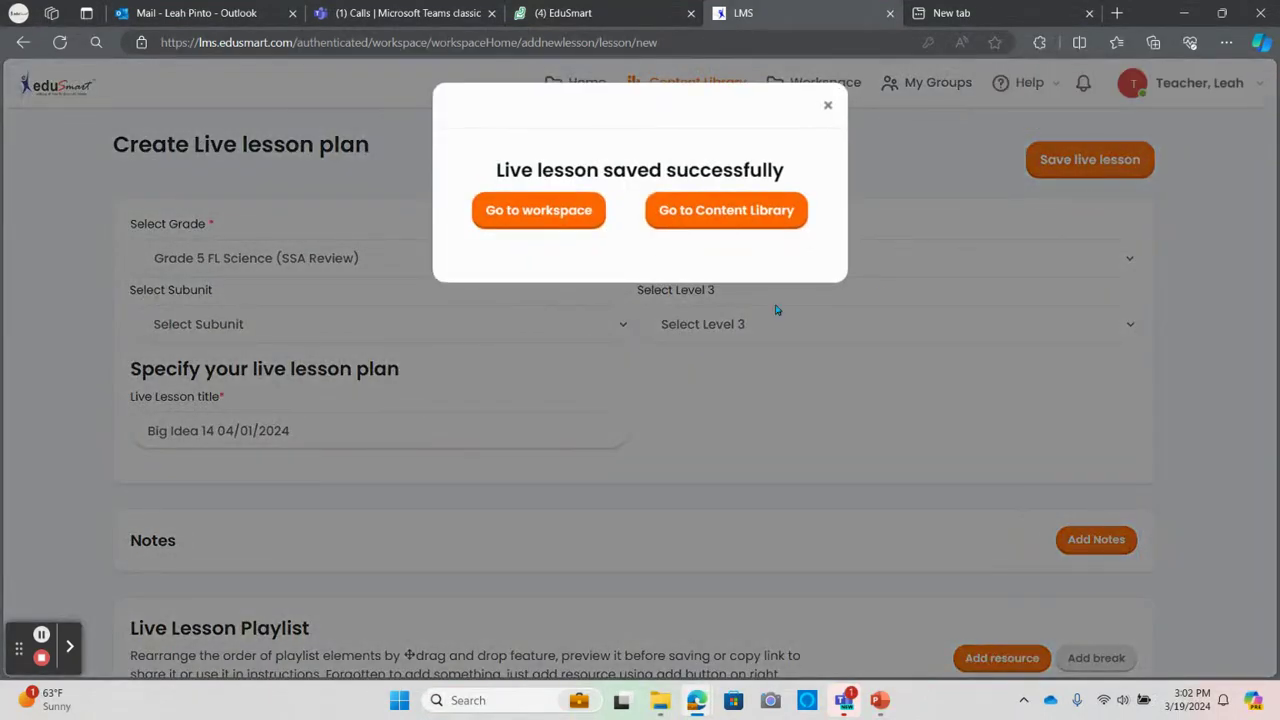
Go to the workspace's live lessons and launch the "Big Idea 14 04/01/2024" lesson.
{"action": "left_click", "coordinate": [542, 216]}
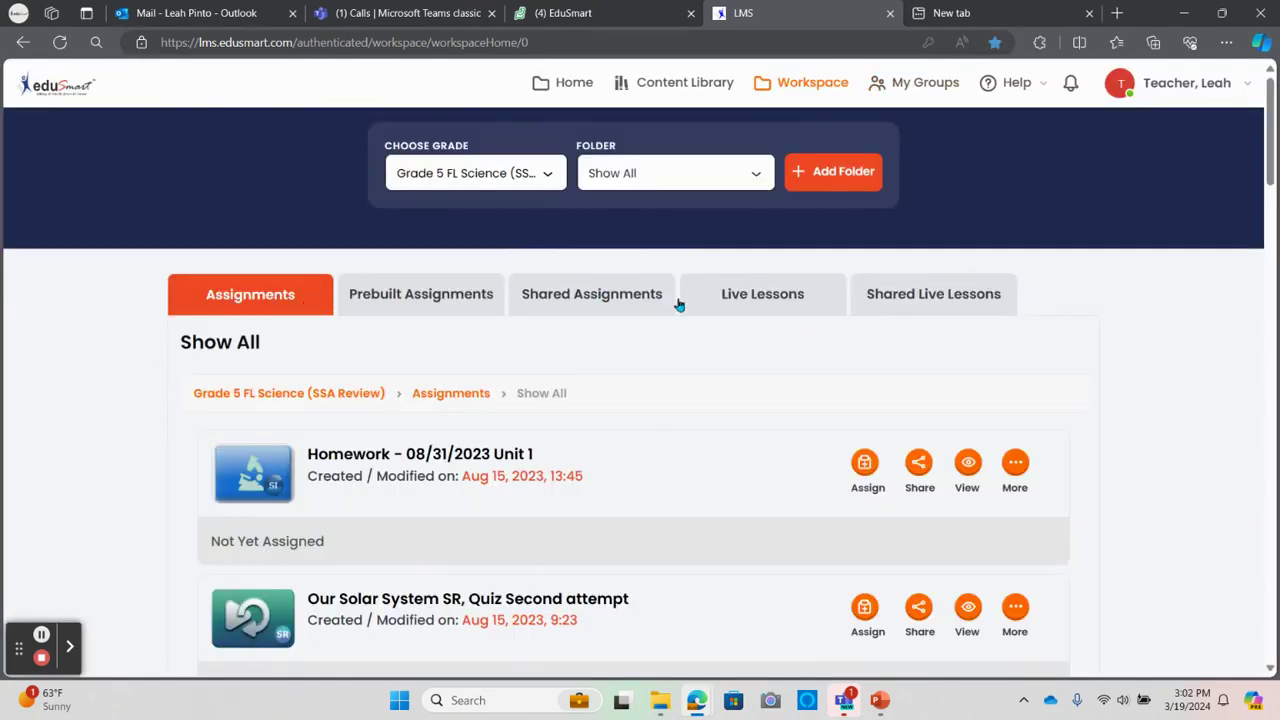
{"action": "left_click", "coordinate": [758, 292]}
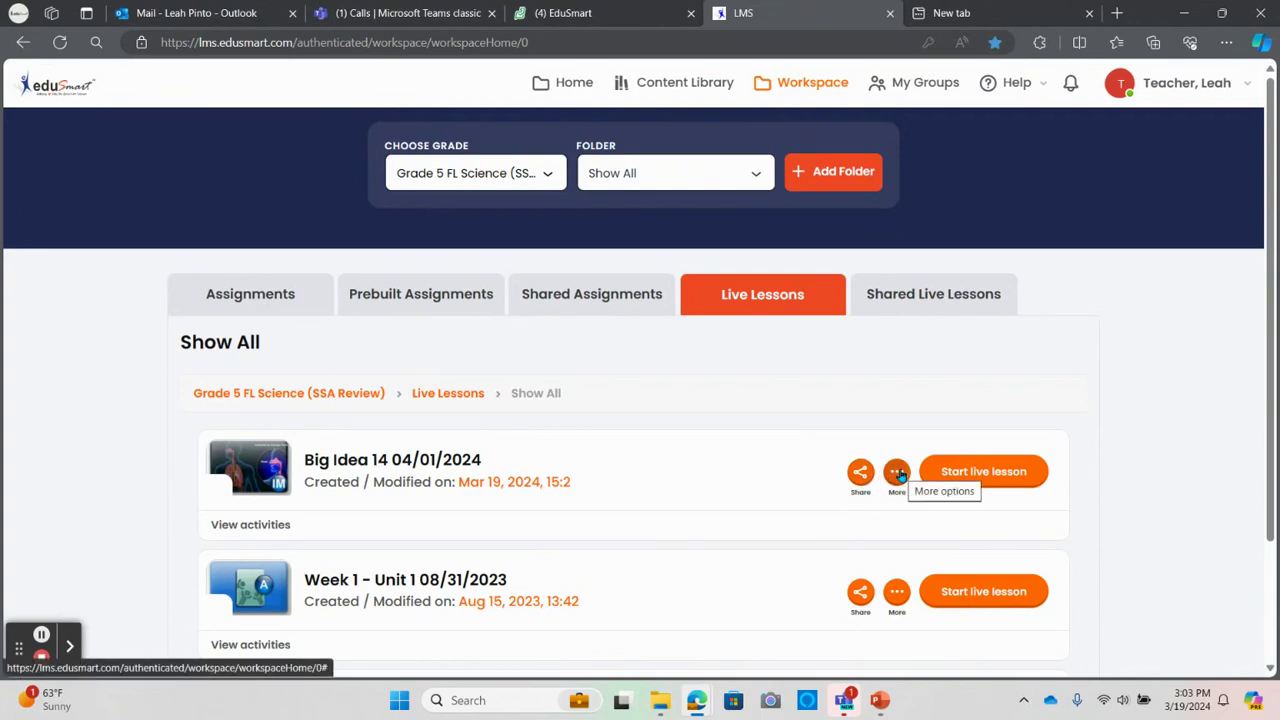
{"action": "left_click", "coordinate": [984, 474]}
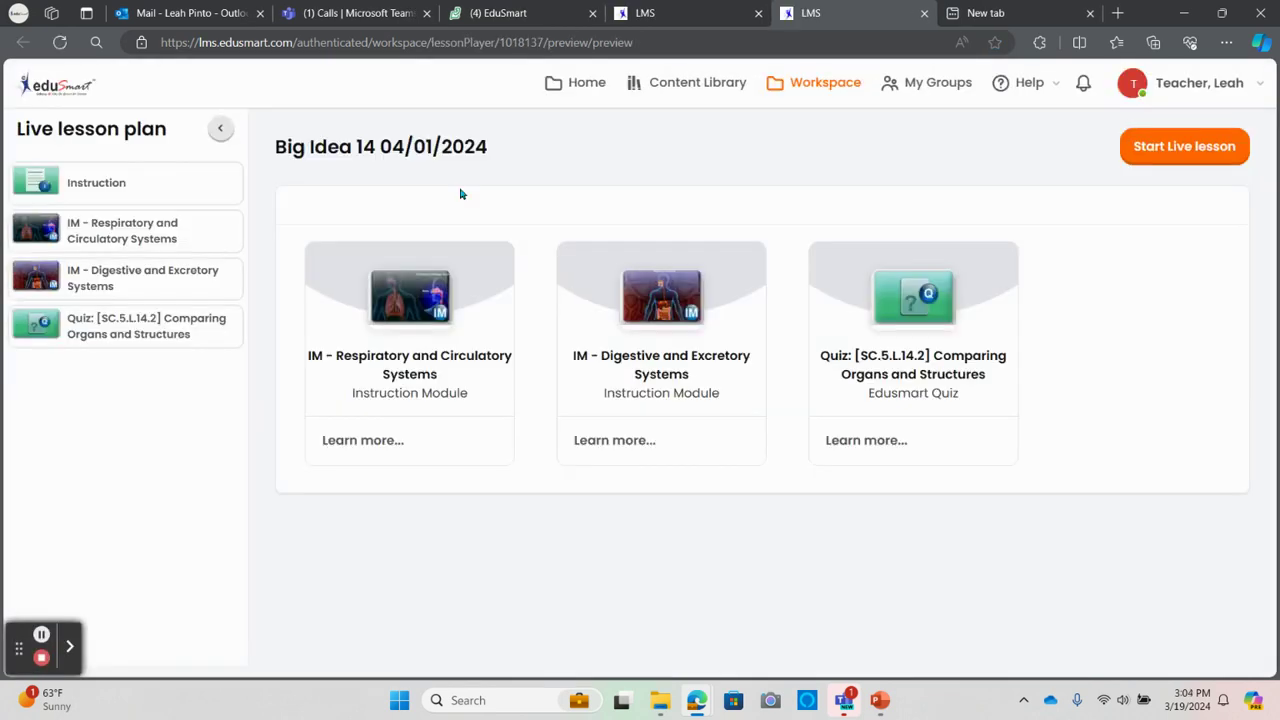